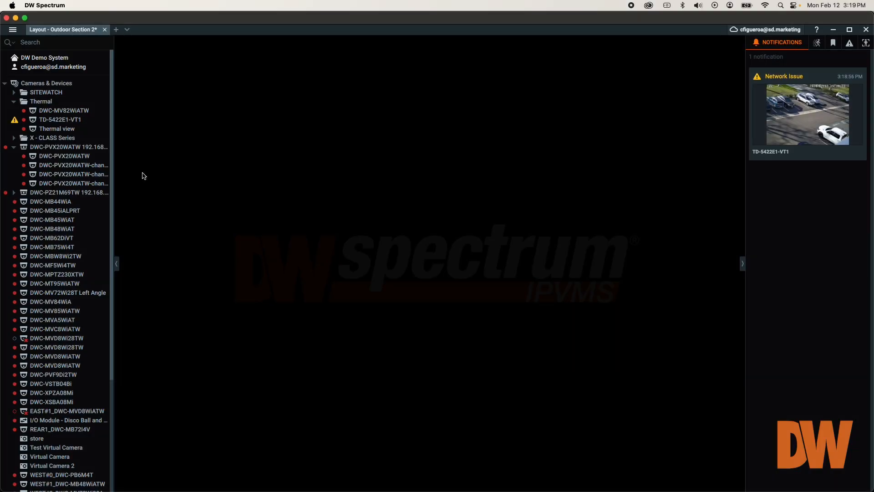
# Step: Open the DWC-PVX20WATW channel 2 camera in the layout and select footage from January 15 to 17, 2024 on its timeline
pyautogui.moveTo(92, 168)
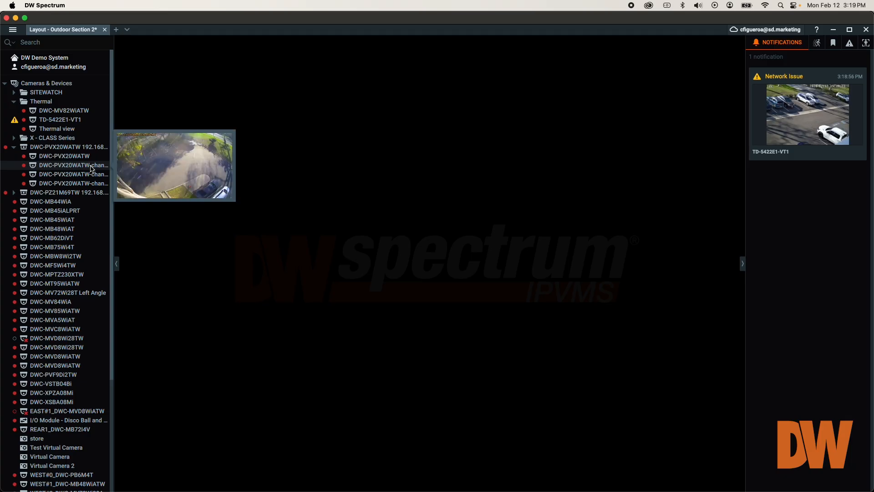
pyautogui.moveTo(92, 168); pyautogui.dragTo(197, 170)
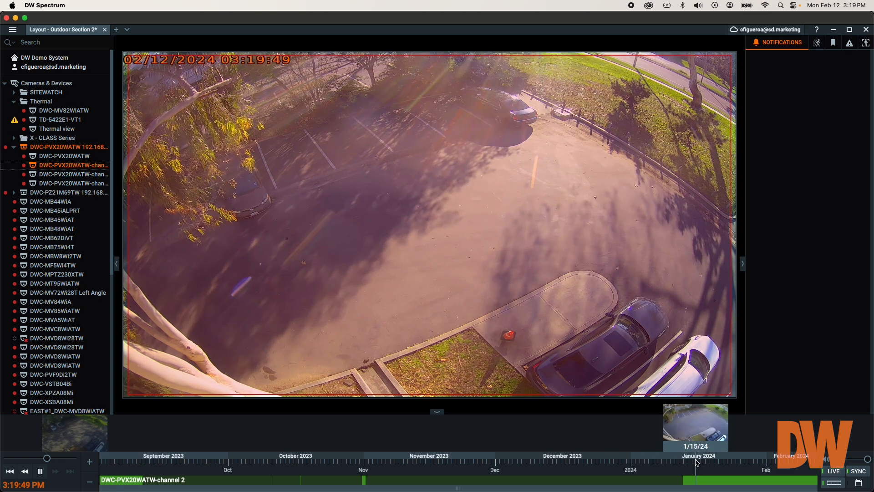
pyautogui.moveTo(696, 461); pyautogui.dragTo(701, 462)
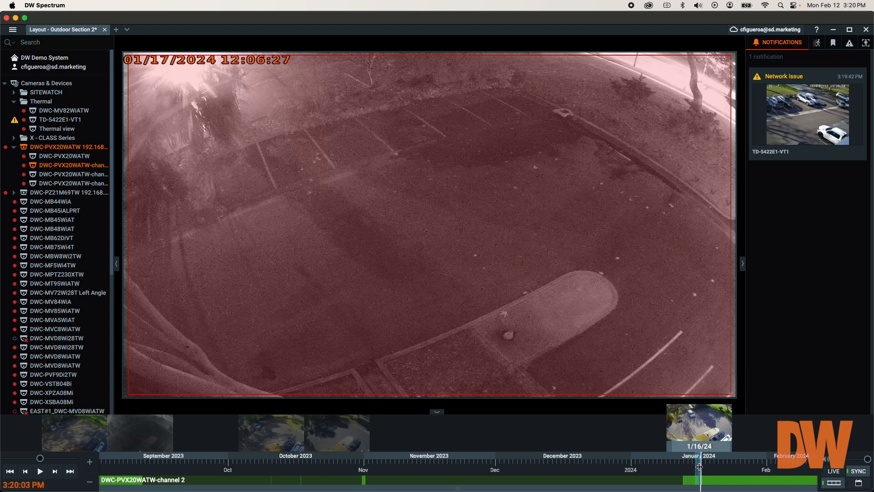
# Step: Open the video export settings for the selected footage and view the multi-video export options
pyautogui.rightClick(700, 468)
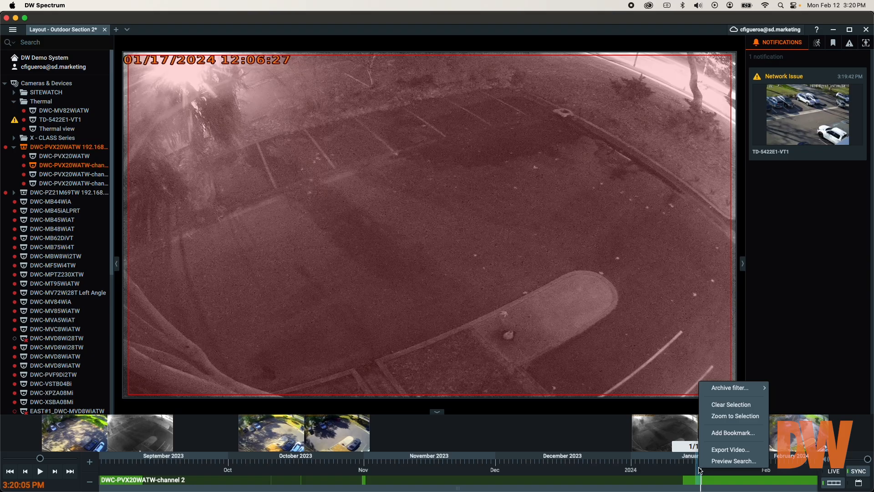
pyautogui.click(722, 450)
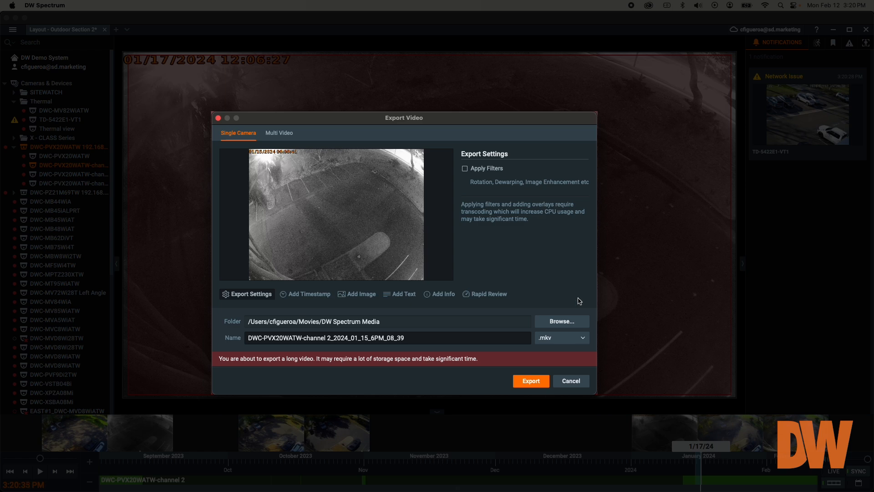
pyautogui.click(276, 134)
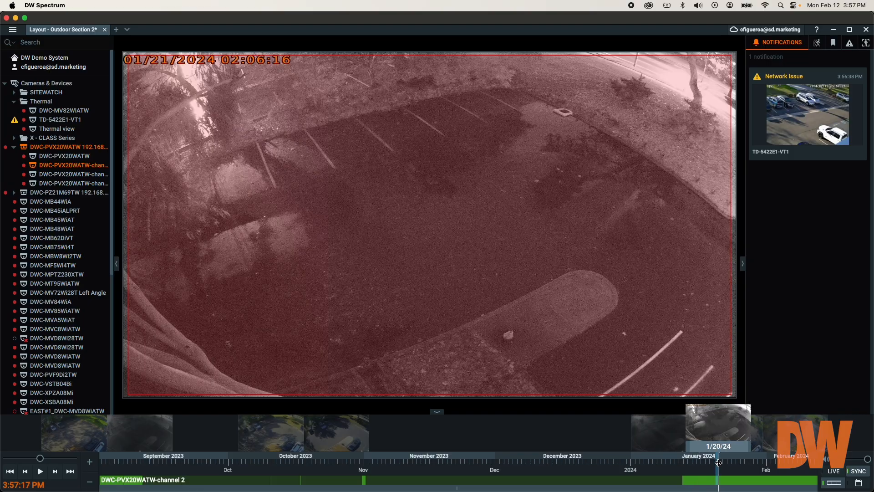
# Step: Open the video export settings for the footage selected around January 20, 2024, in single-camera mode
pyautogui.rightClick(718, 462)
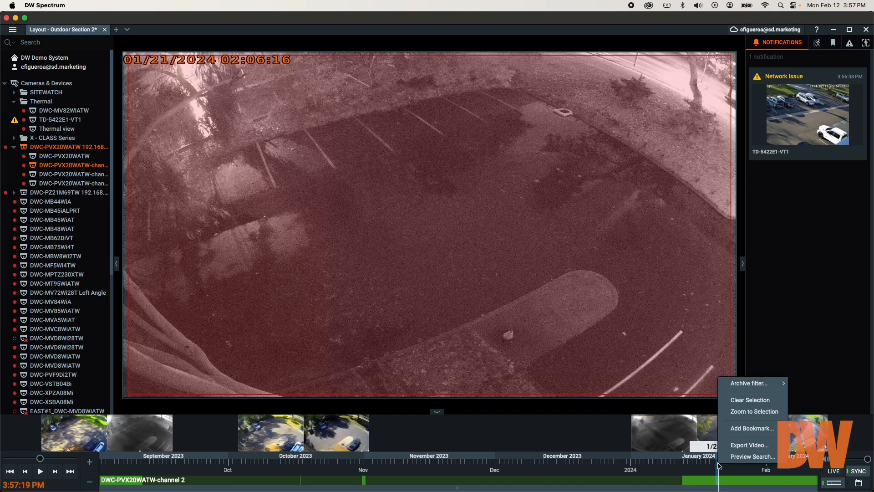
pyautogui.click(744, 445)
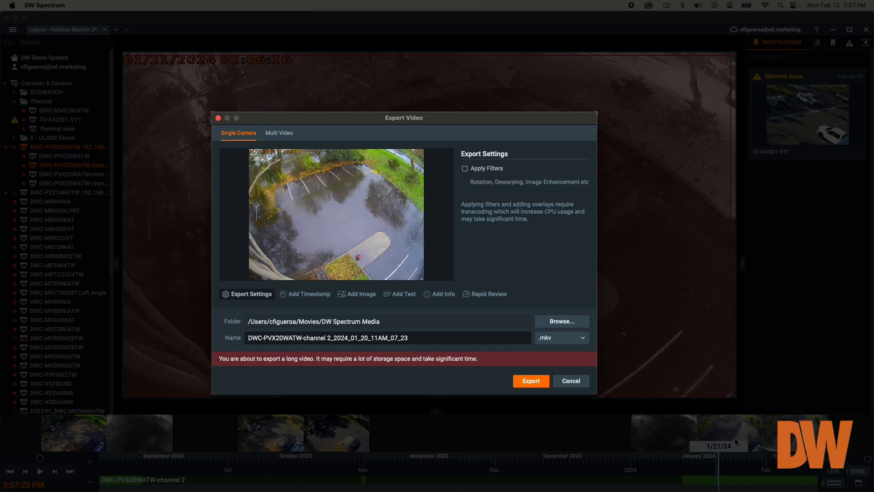
pyautogui.click(254, 136)
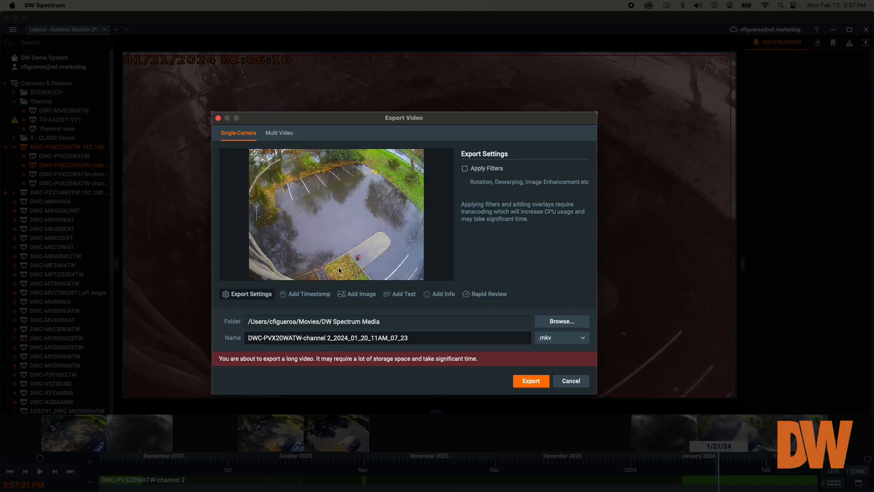
# Step: Choose the DW Spectrum Media folder as the destination for the exported video
pyautogui.click(579, 325)
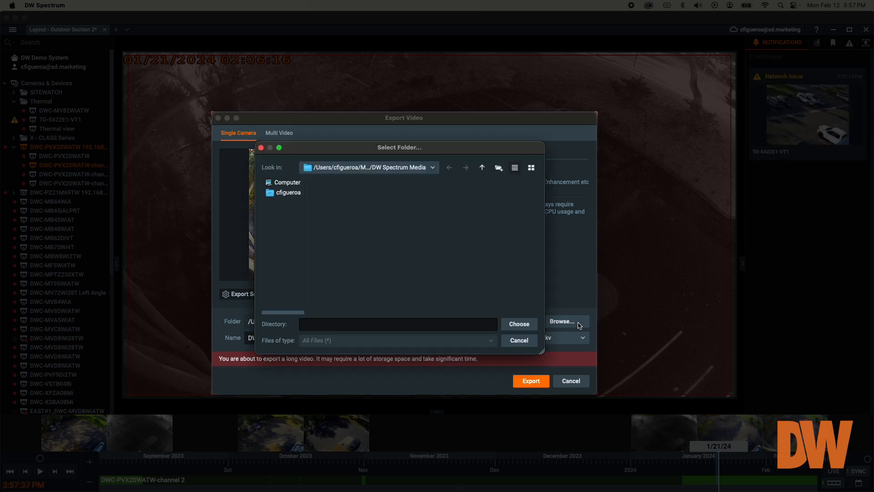
pyautogui.click(433, 168)
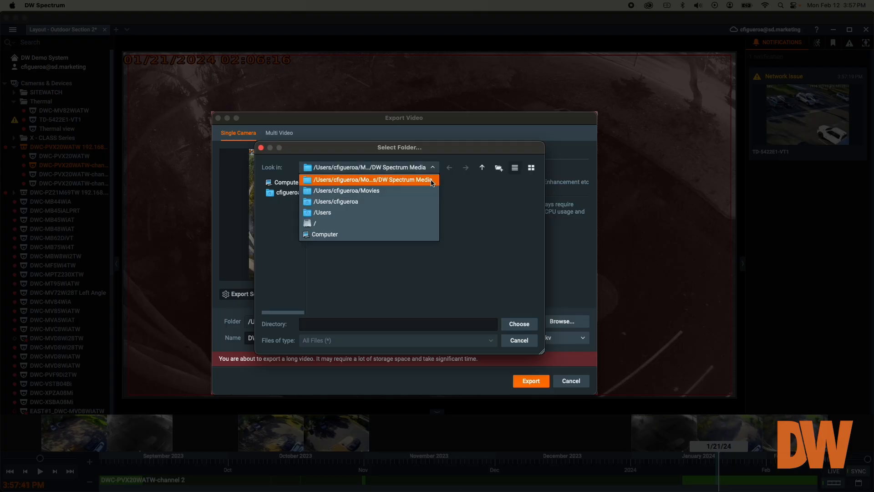
pyautogui.click(432, 182)
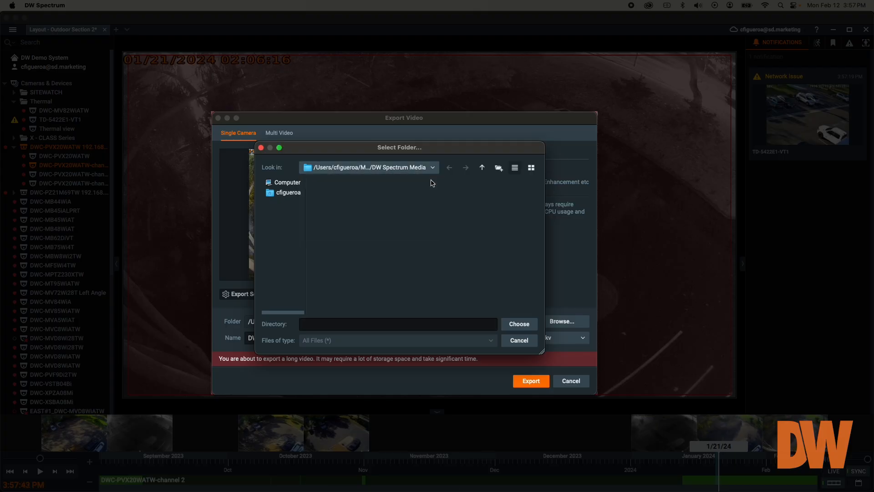
pyautogui.click(524, 323)
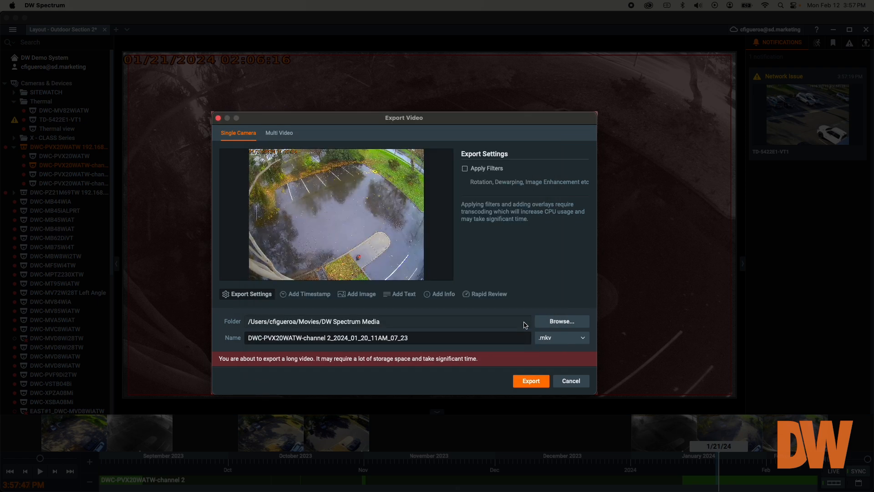
# Step: Name the exported video file "Footage from February 2024"
pyautogui.tripleClick(457, 339)
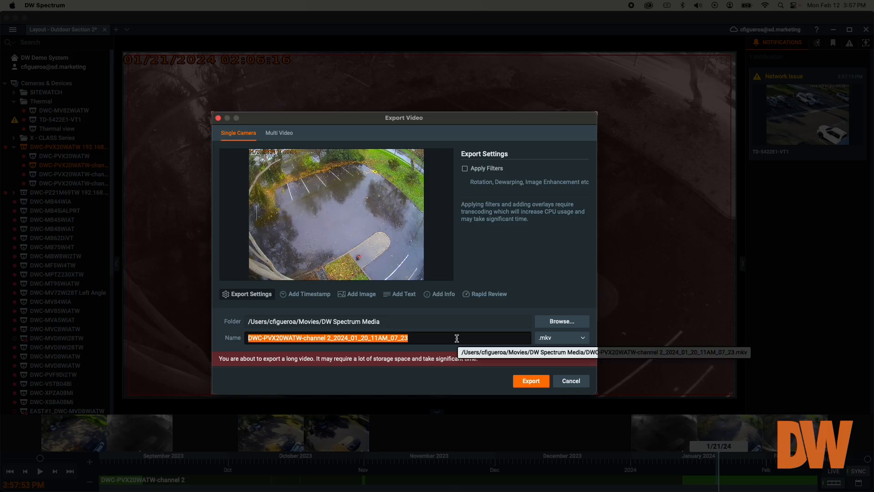
pyautogui.write('Footage')
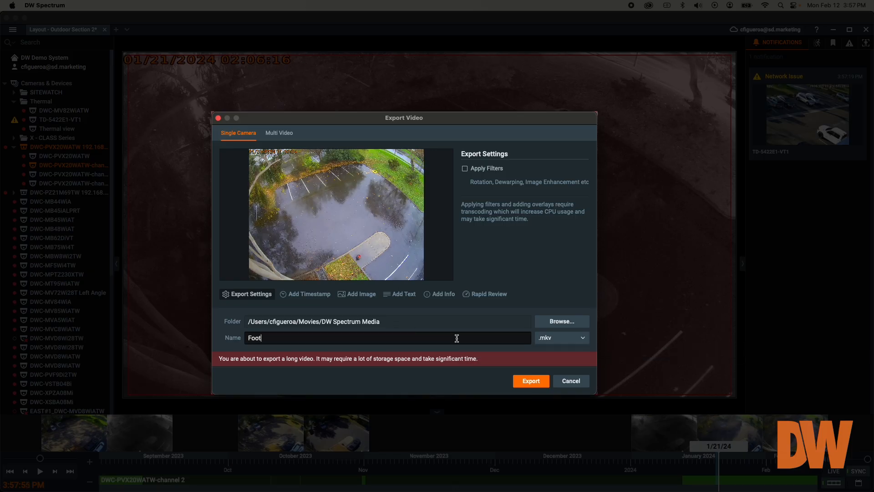
pyautogui.write(' from February 2024')
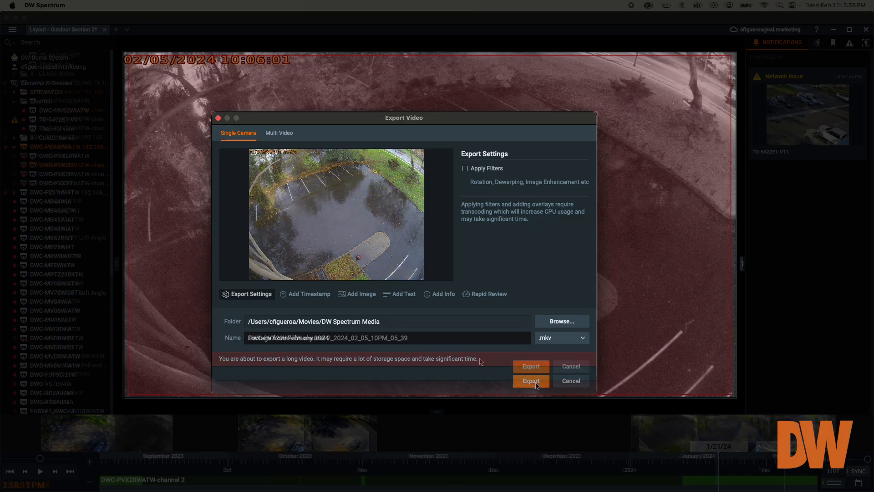
# Step: Examine the file formats offered for single-camera export and the password protection option for multi-video export
pyautogui.click(584, 339)
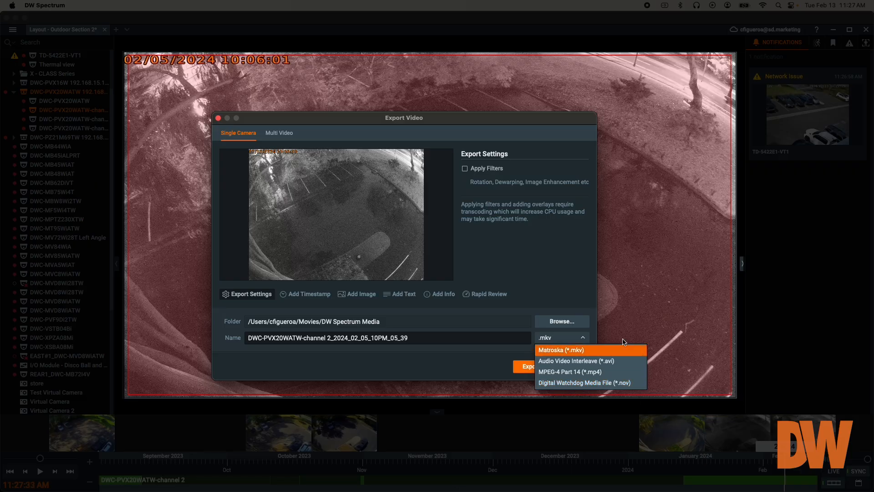
pyautogui.click(287, 132)
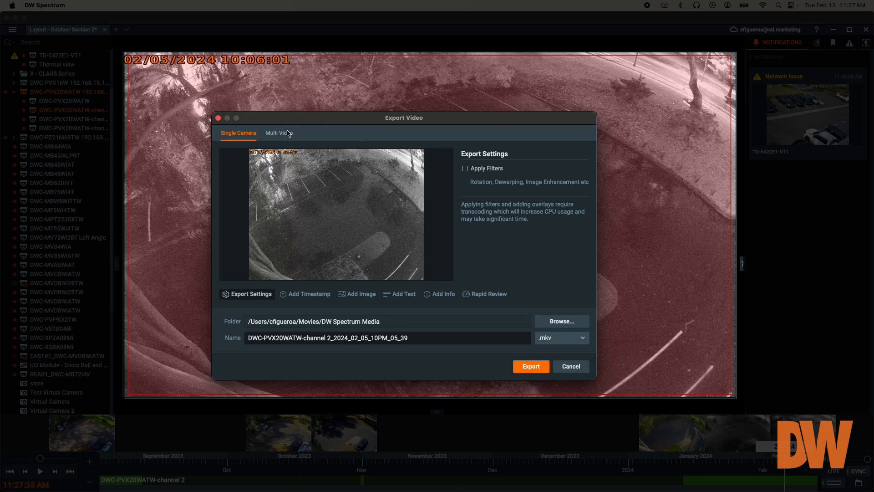
pyautogui.click(288, 133)
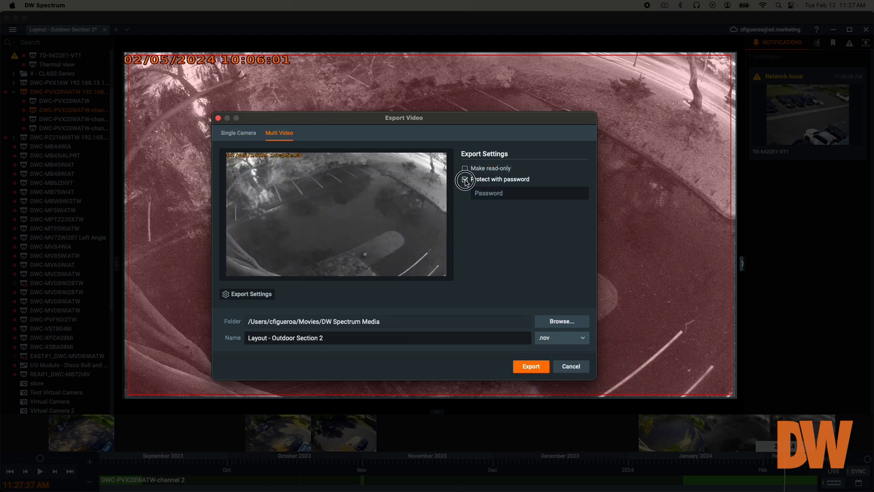
pyautogui.click(465, 180)
pyautogui.click(465, 181)
pyautogui.click(251, 133)
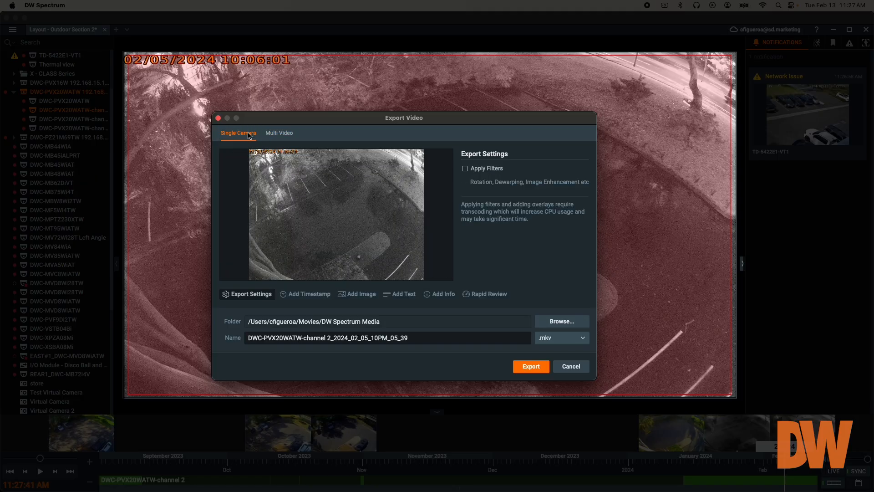
pyautogui.click(583, 337)
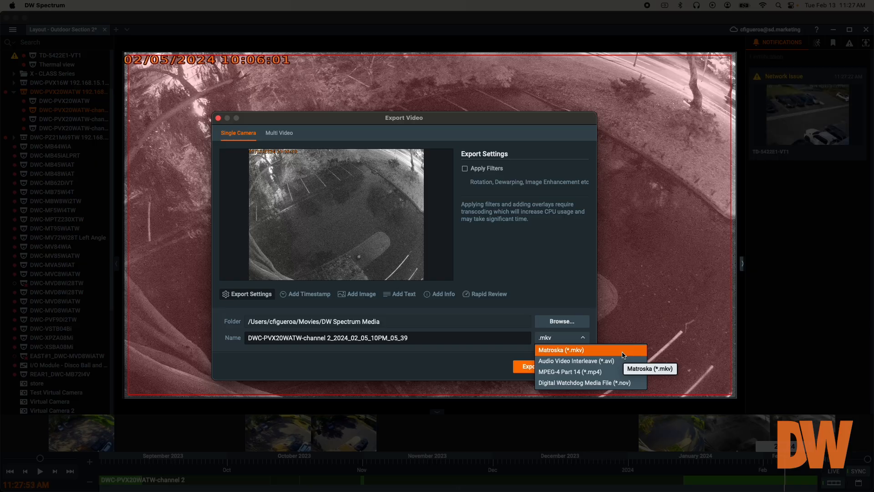
pyautogui.click(563, 295)
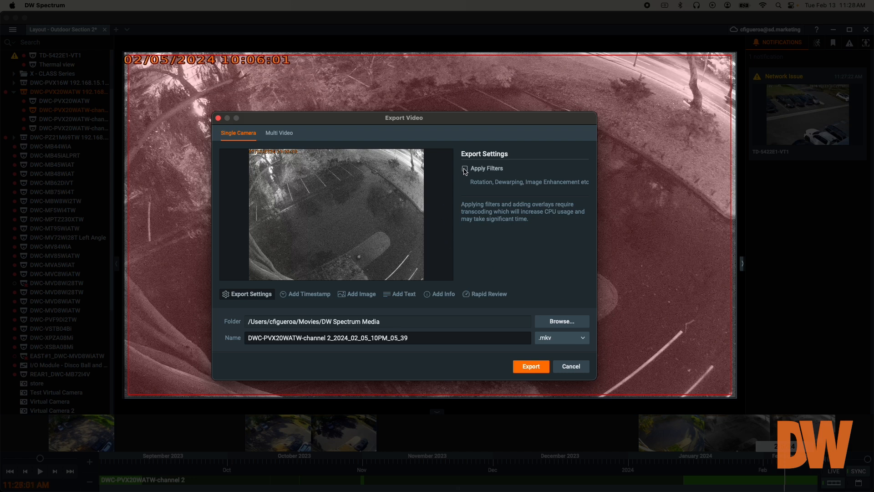
# Step: Turn on filters such as rotation, dewarping and image enhancement for the single-camera export
pyautogui.click(465, 170)
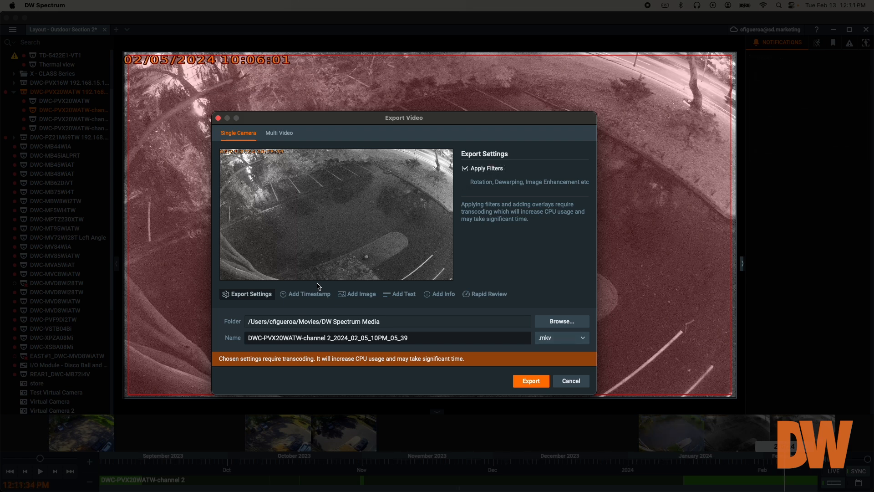
pyautogui.click(314, 294)
pyautogui.click(355, 294)
pyautogui.click(400, 293)
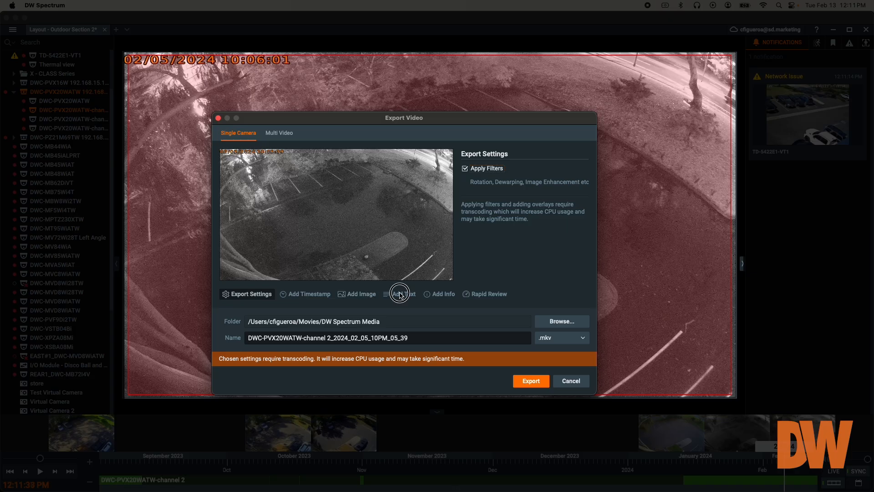
pyautogui.click(436, 294)
# Step: Add a timestamp overlay with font size 40 and the Long format, and export the video
pyautogui.click(317, 294)
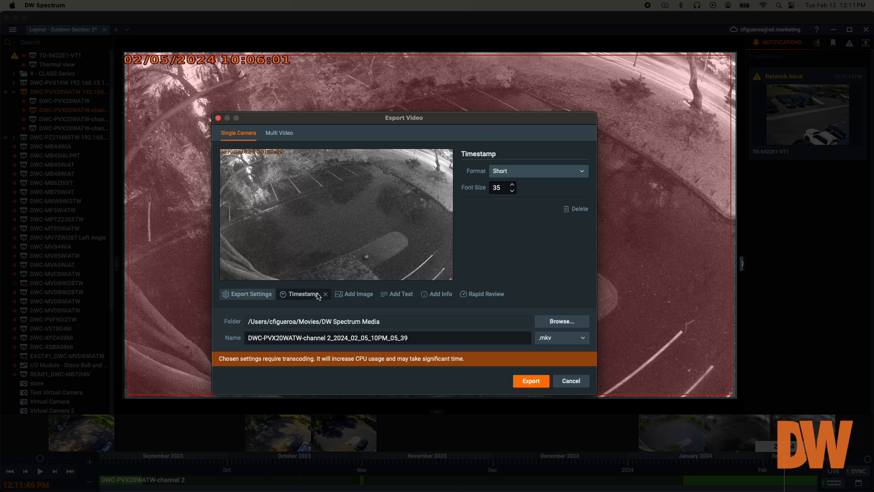
pyautogui.click(512, 185)
pyautogui.click(512, 184)
pyautogui.click(517, 173)
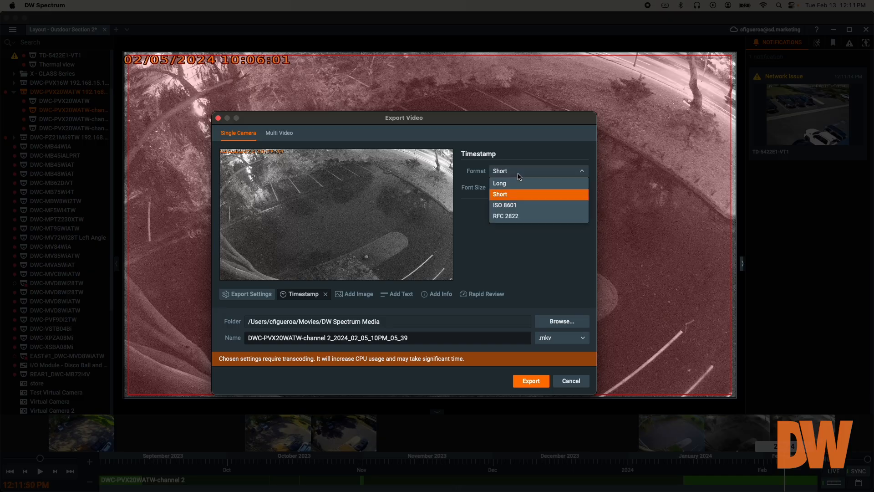
pyautogui.click(520, 183)
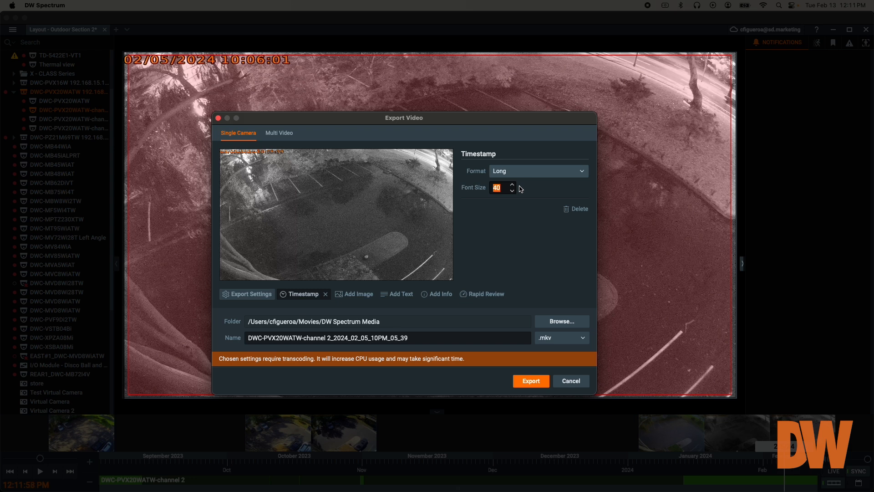
pyautogui.click(532, 381)
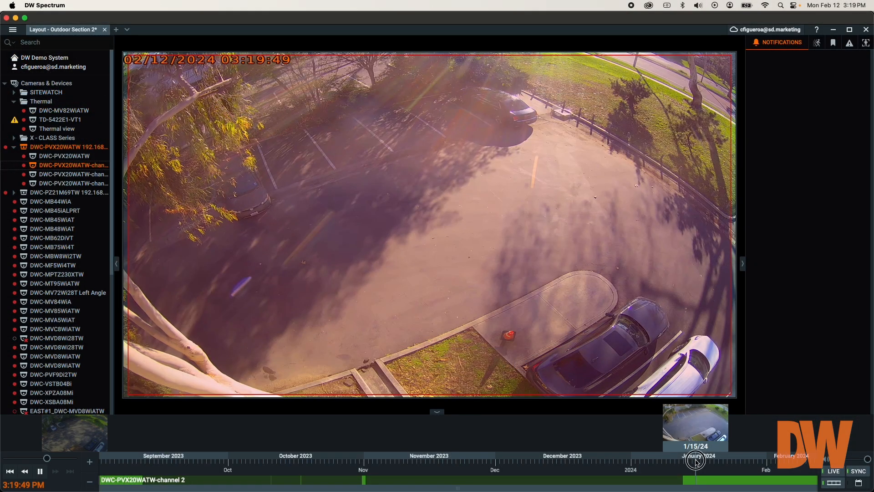
# Step: Mark the January 15 to 17, 2024 range on the camera's timeline and open the export settings for it
pyautogui.click(698, 462)
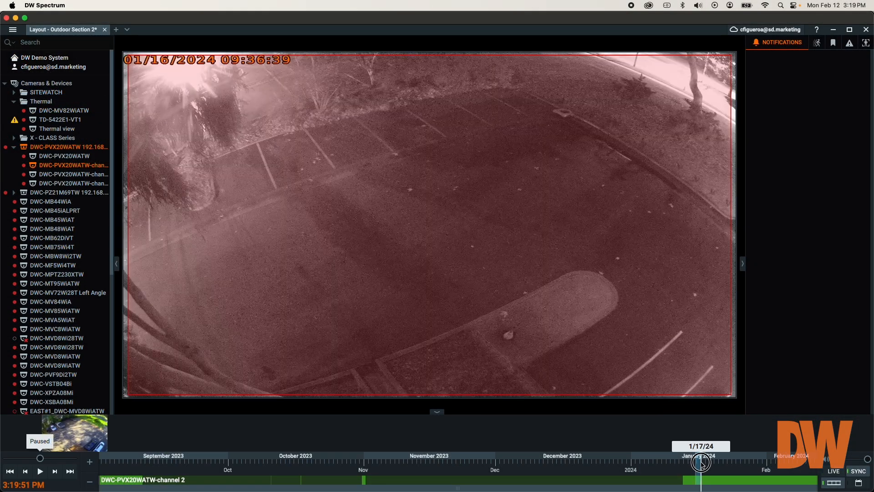
pyautogui.click(701, 462)
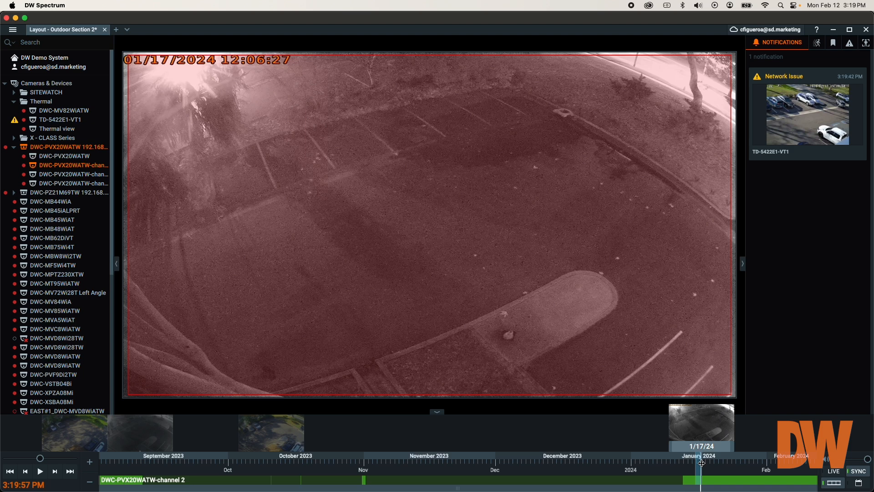
pyautogui.rightClick(701, 462)
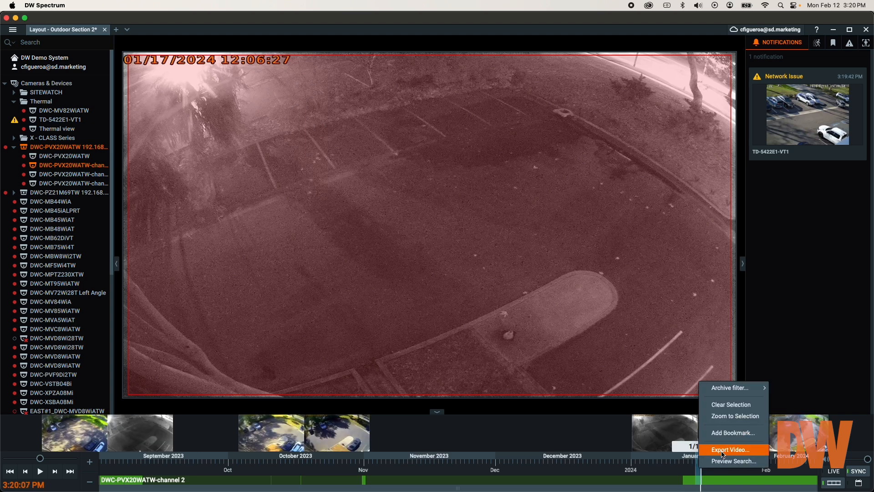
pyautogui.click(723, 451)
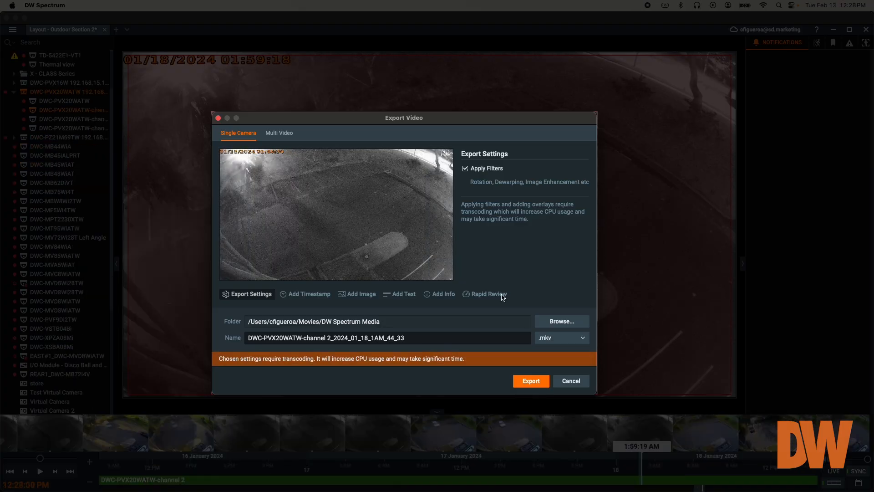
# Step: Add Rapid Review to the export and set its playback speed to 20x
pyautogui.click(496, 295)
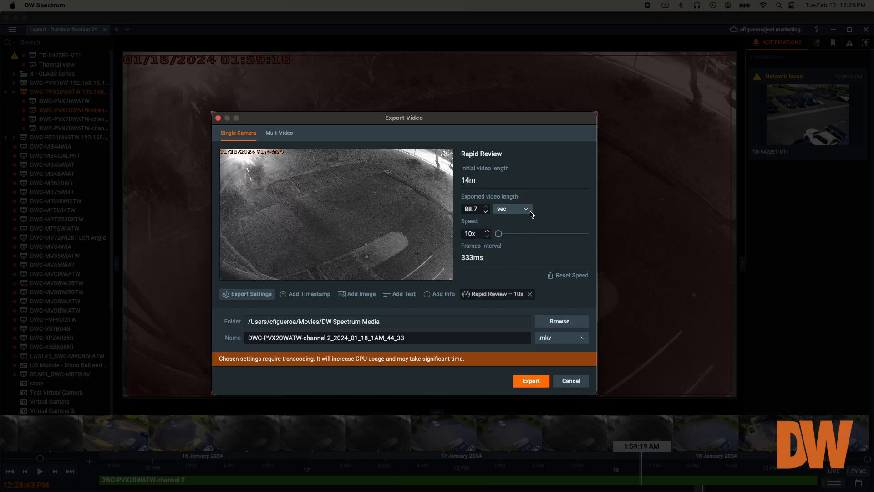
pyautogui.click(487, 231)
pyautogui.click(486, 231)
pyautogui.click(486, 231)
pyautogui.click(487, 231)
pyautogui.click(487, 230)
pyautogui.click(487, 231)
pyautogui.click(487, 231)
pyautogui.click(487, 231)
pyautogui.click(486, 231)
pyautogui.click(487, 231)
# Step: Add a timestamp overlay and the default image overlay to the exported video
pyautogui.click(315, 300)
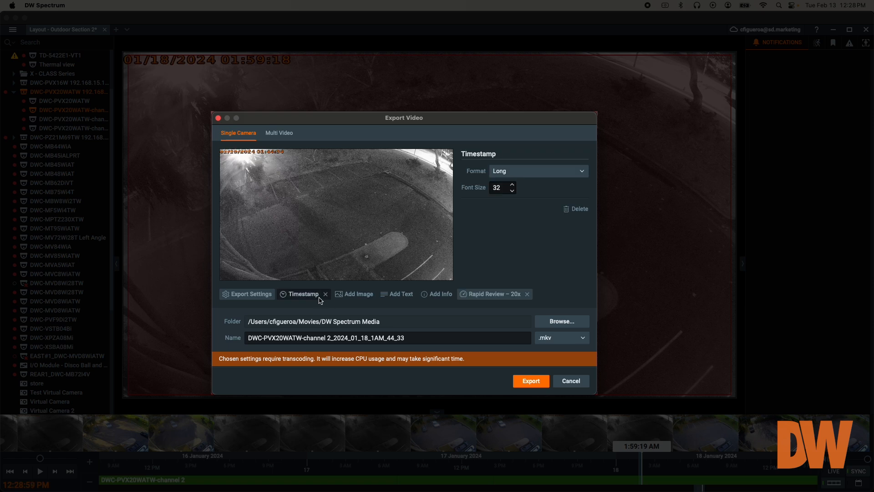
pyautogui.click(346, 297)
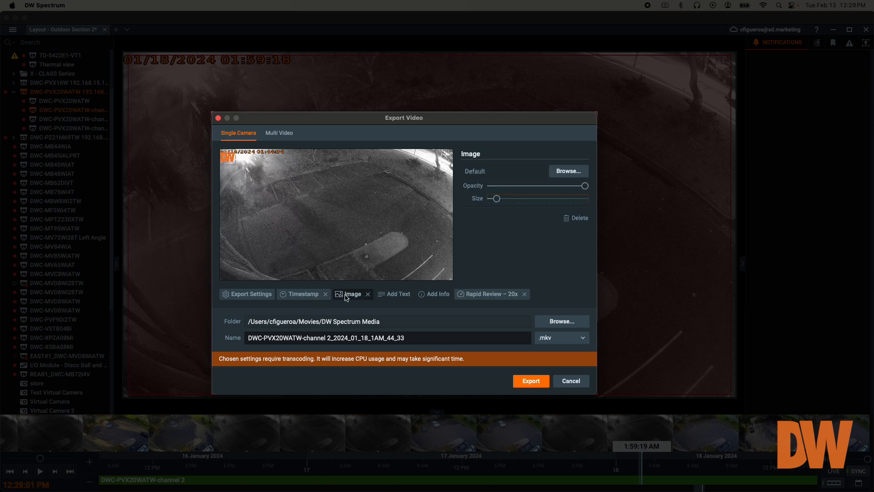
# Step: Review the Rapid Review settings and export the channel 2 video with its overlays
pyautogui.click(474, 296)
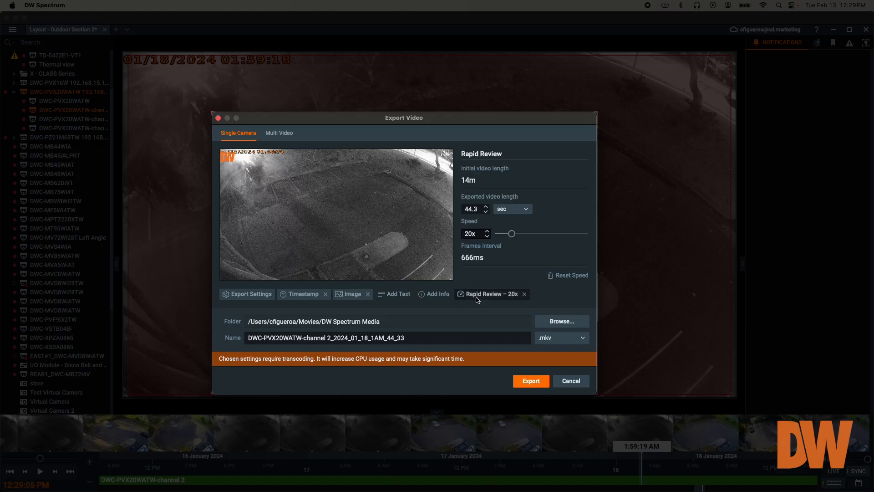
pyautogui.click(539, 387)
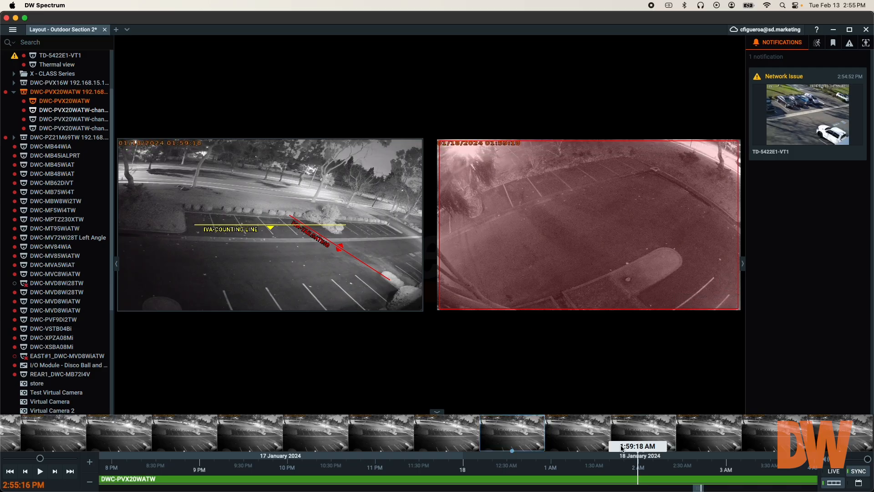
# Step: Mark a short range around 1:50 AM on January 18, 2024 on the timeline and open its multi-video export settings
pyautogui.click(625, 464)
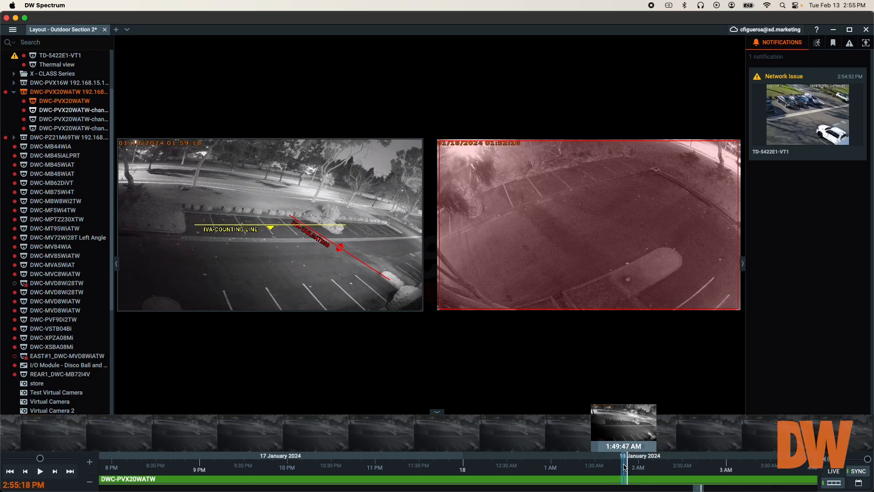
pyautogui.rightClick(624, 465)
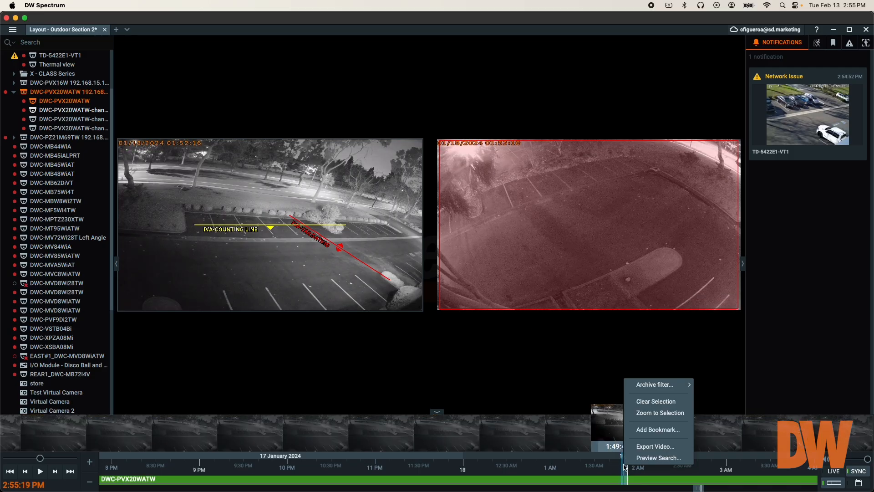
pyautogui.click(678, 449)
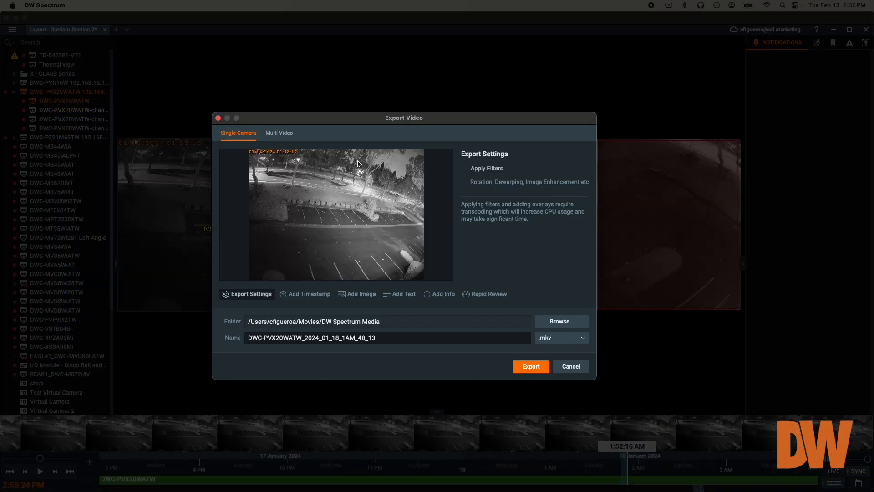
pyautogui.click(288, 135)
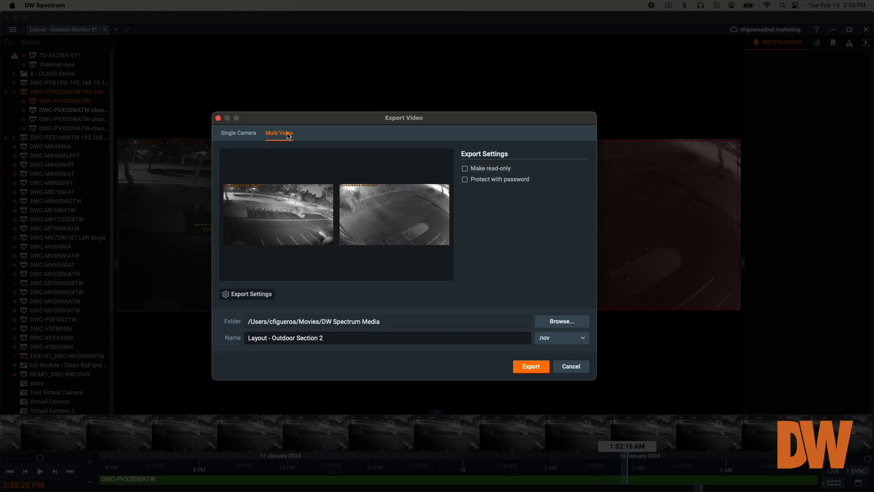
# Step: Try to choose an outdoor camera directory inside the DW Spectrum Media folder as the export destination
pyautogui.click(574, 322)
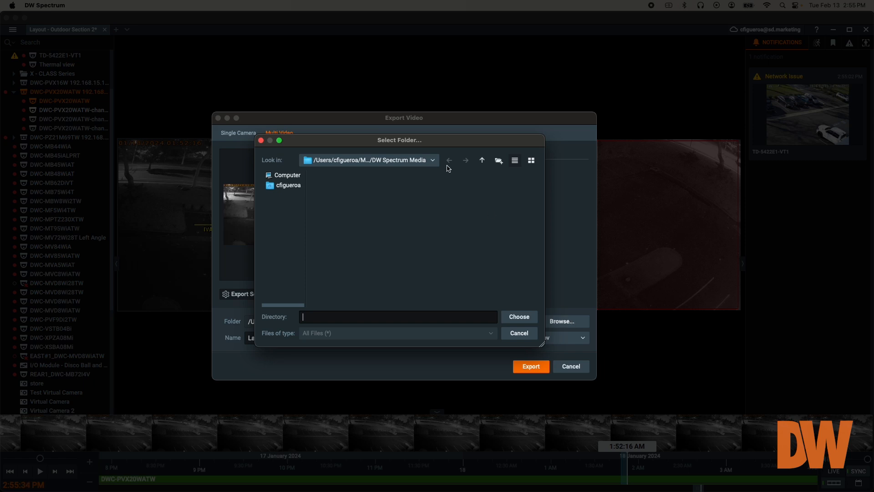
pyautogui.click(433, 160)
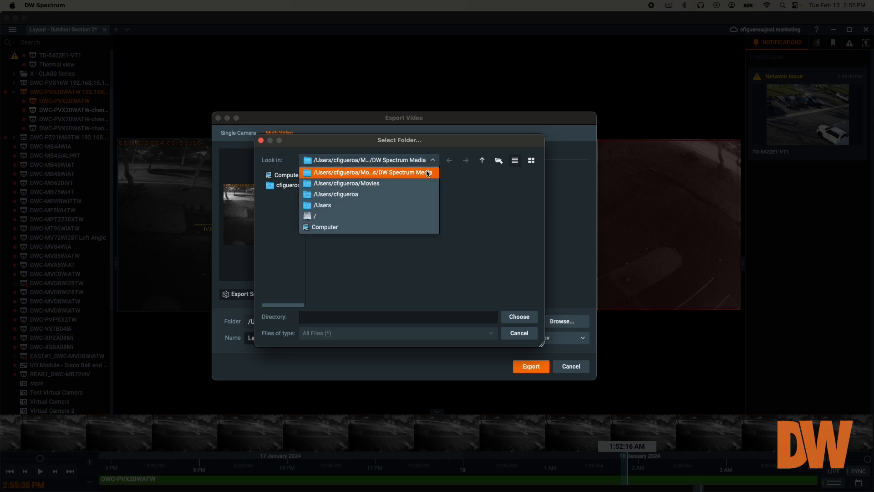
pyautogui.click(427, 172)
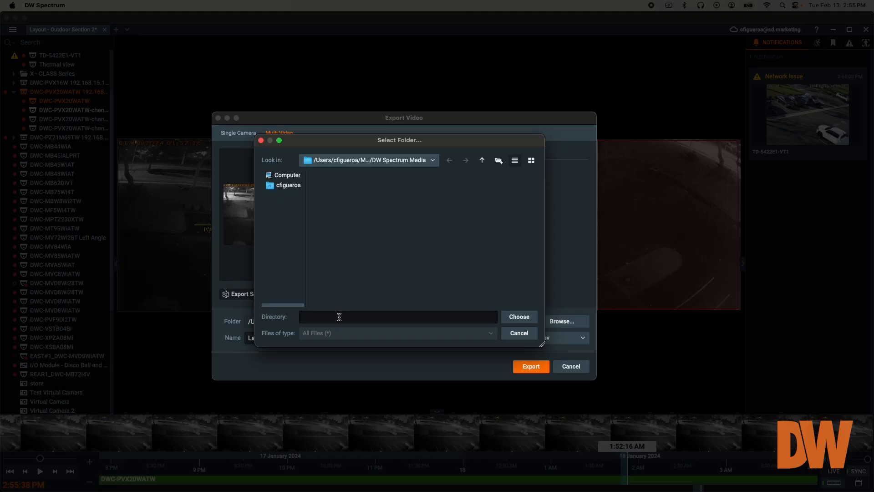
pyautogui.write('Outdoor ')
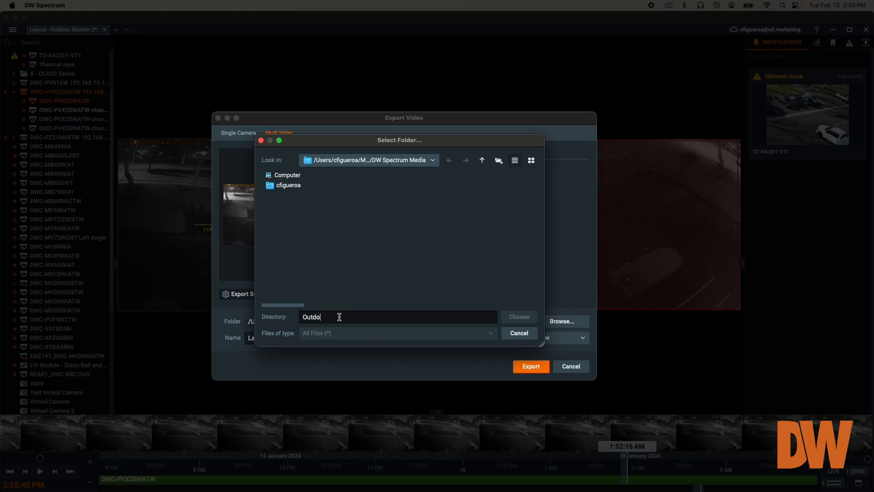
pyautogui.write('Ca')
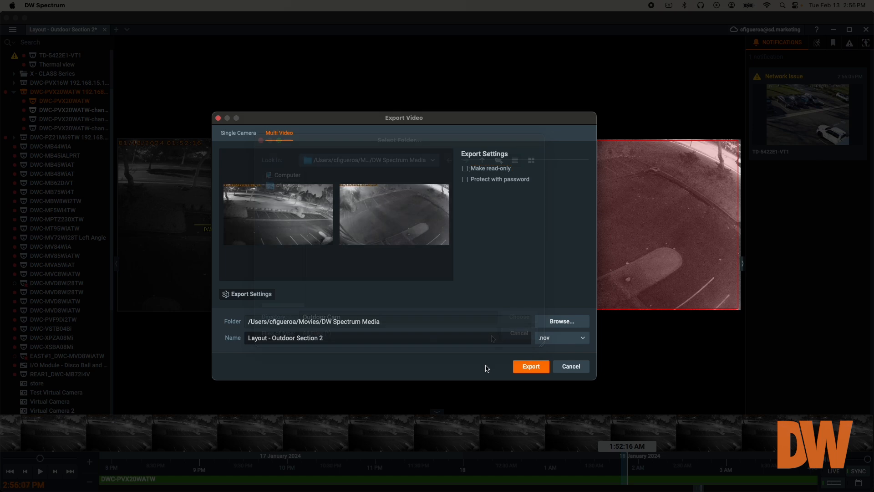
# Step: Set the multi-video export format to Digital Watchdog Media File (*.nov)
pyautogui.click(584, 339)
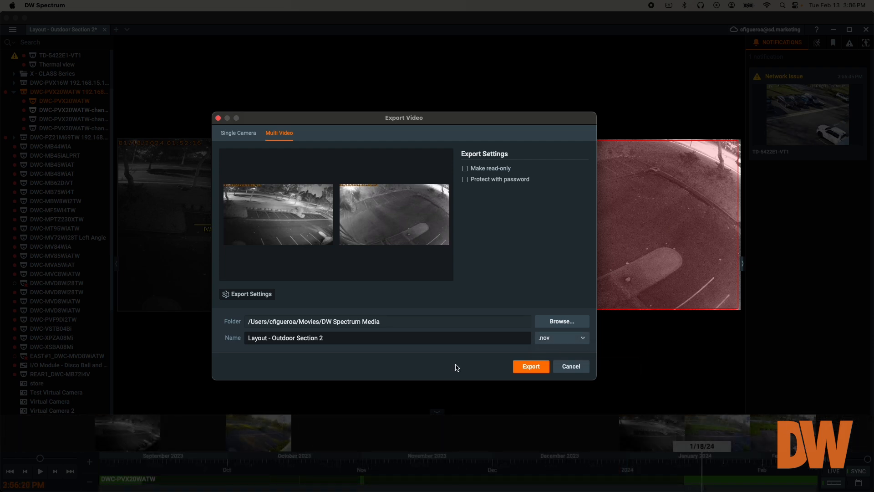
pyautogui.click(581, 337)
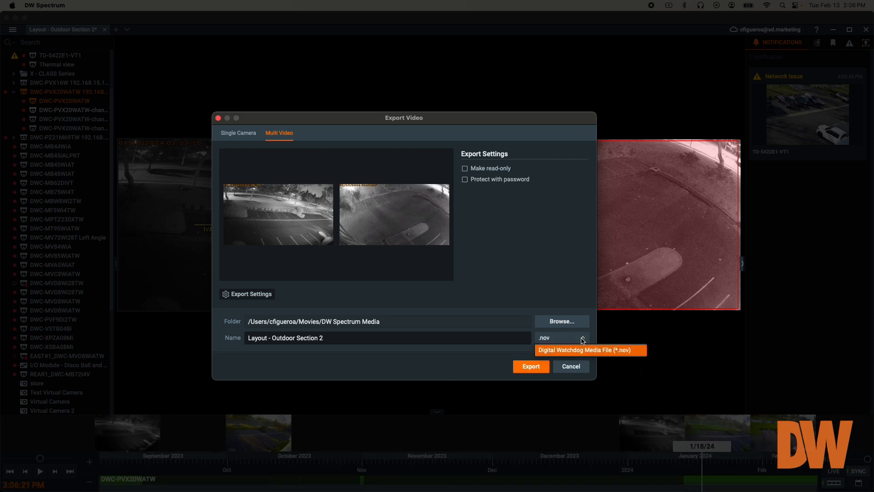
pyautogui.click(600, 351)
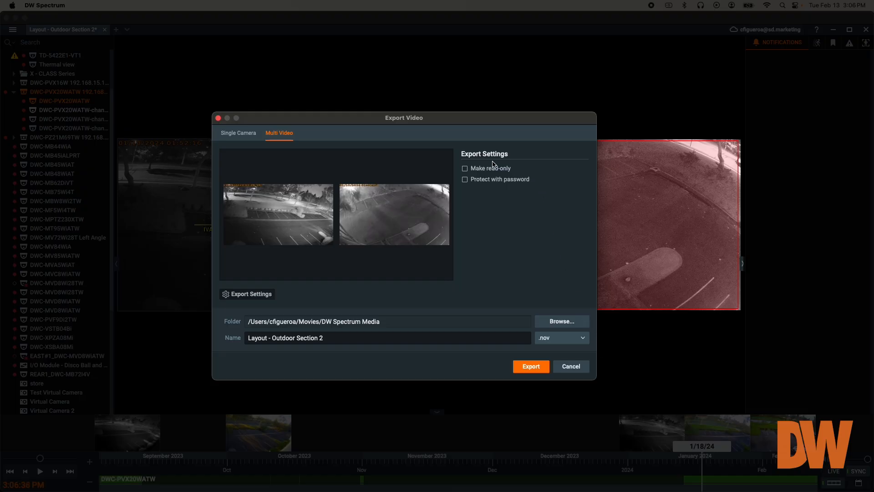
# Step: Make the multi-video export read-only and turn on its password protection
pyautogui.click(466, 169)
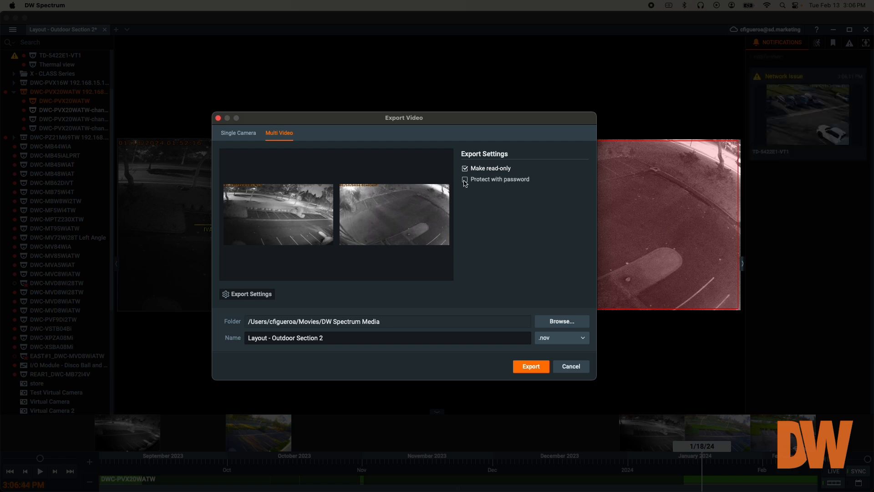
pyautogui.click(464, 180)
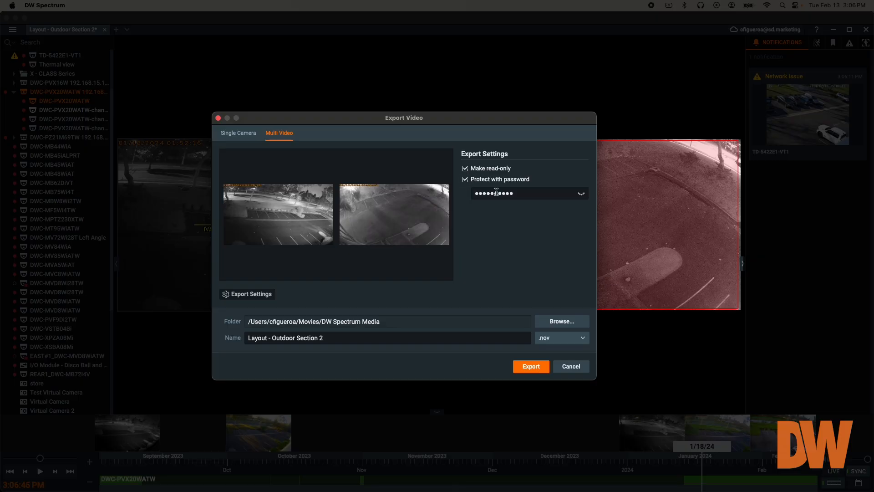
pyautogui.click(529, 196)
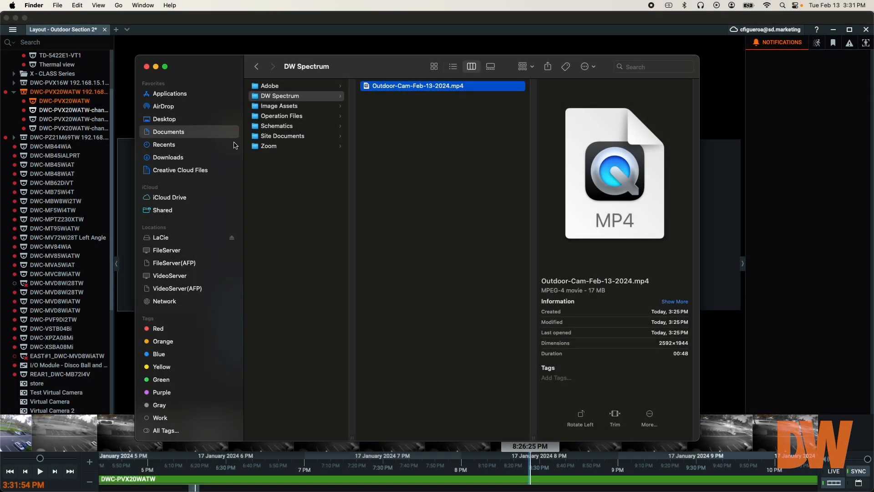
# Step: Switch to Finder, open the exported Outdoor-Cam-Feb-13-2024 video from the DW Spectrum folder, and play it in QuickTime Player
pyautogui.click(277, 101)
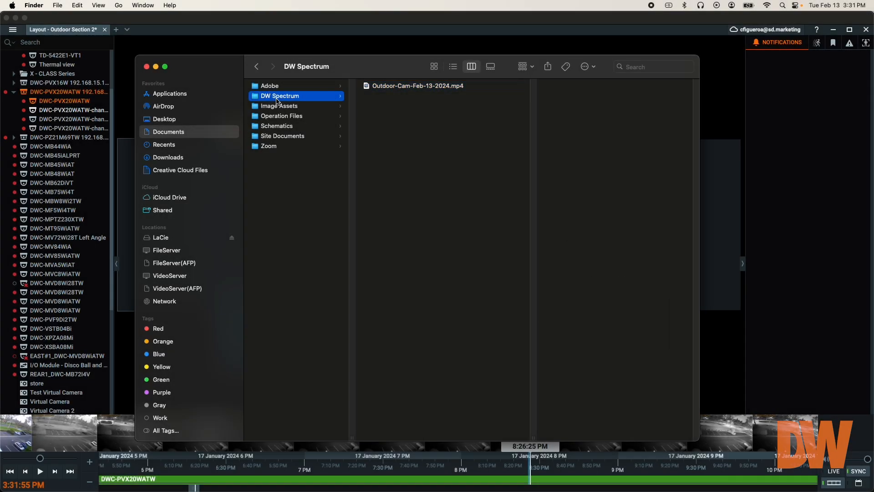
pyautogui.click(480, 86)
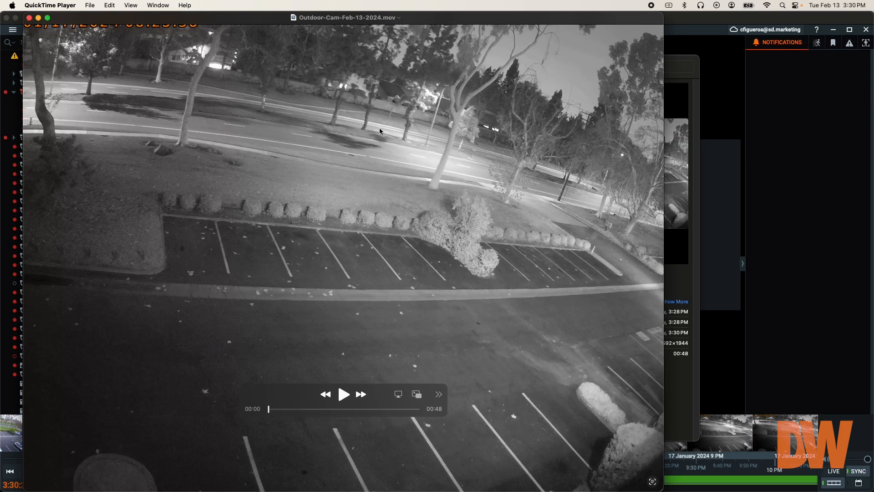
pyautogui.click(345, 395)
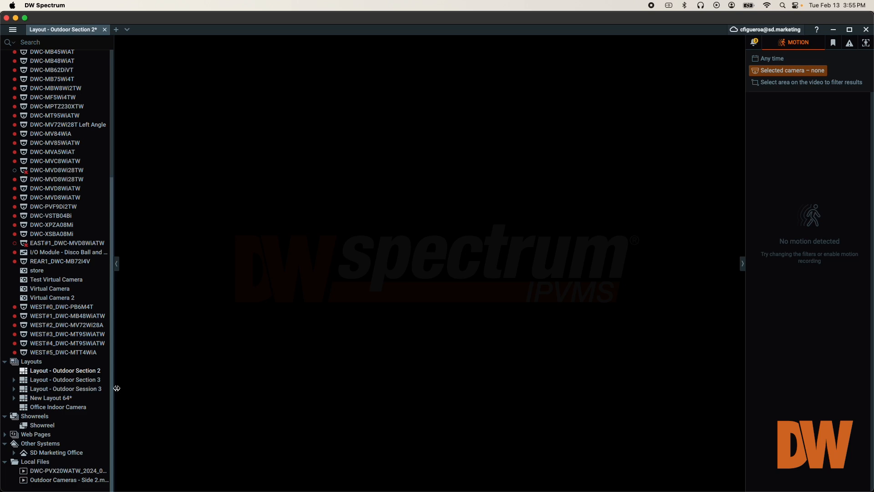
# Step: Return to DW Spectrum, open Outdoor Cameras - Side 2.mp4 from the local files, and check its file watermark
pyautogui.click(42, 465)
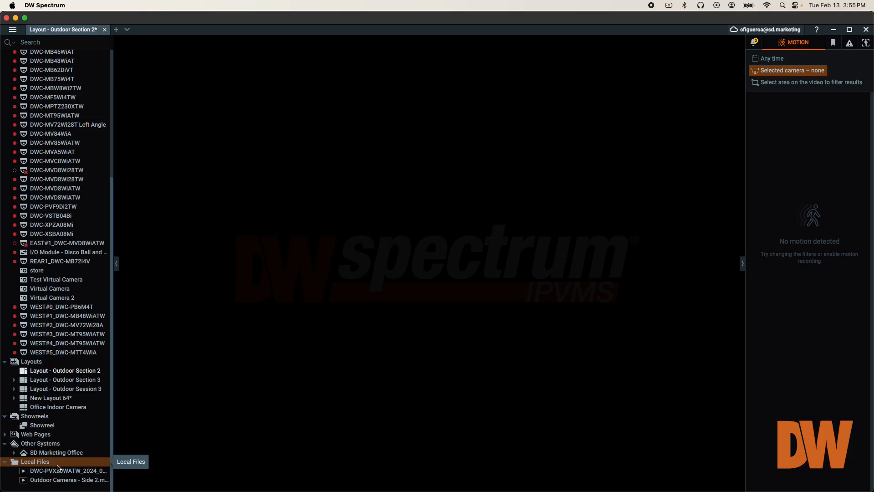
pyautogui.doubleClick(61, 471)
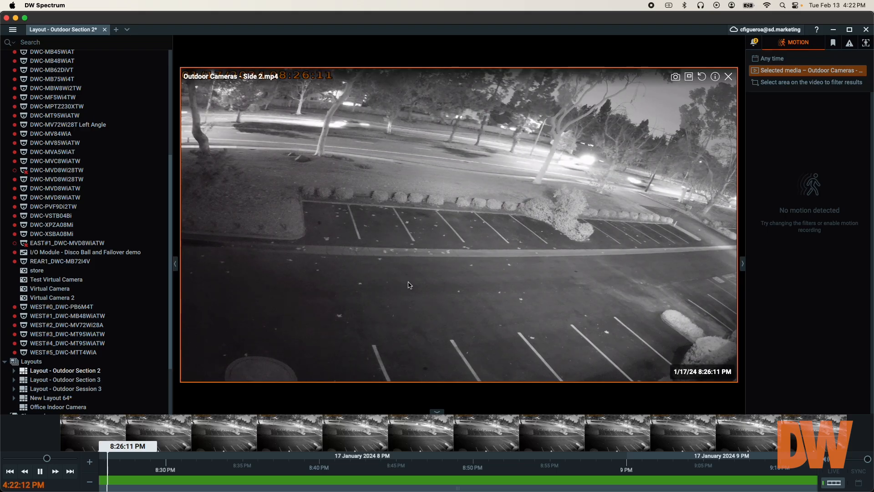
pyautogui.rightClick(447, 223)
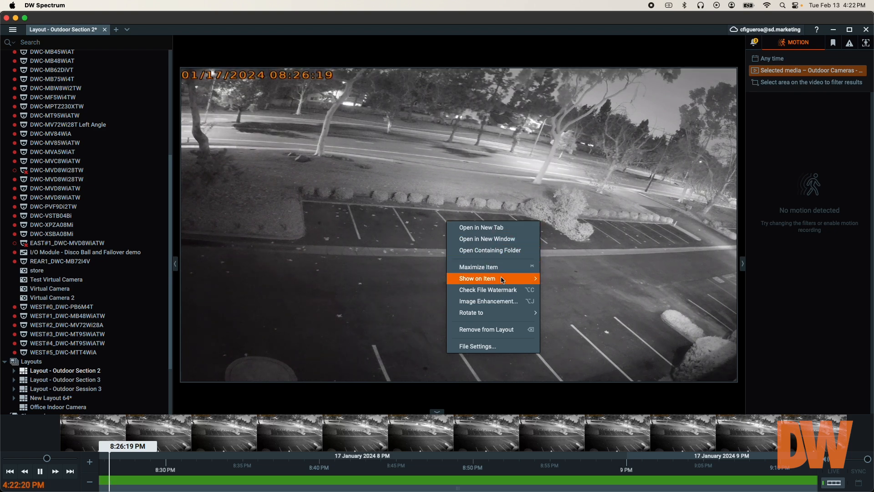
pyautogui.click(515, 290)
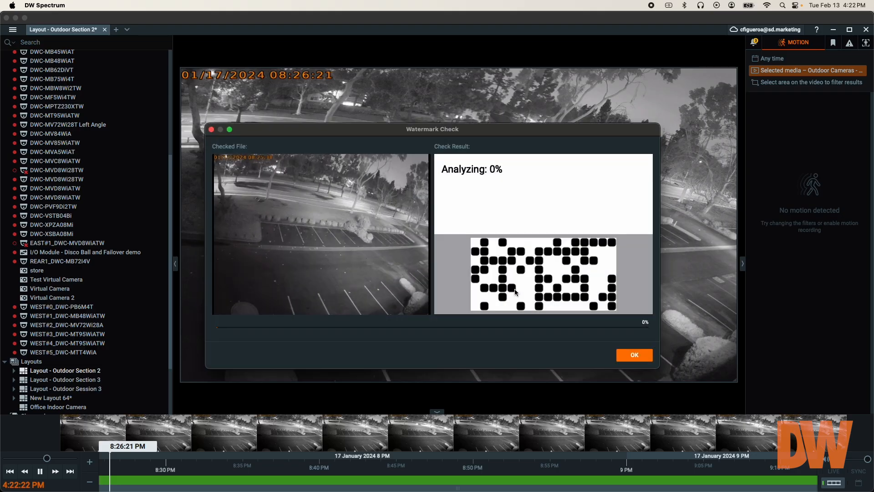